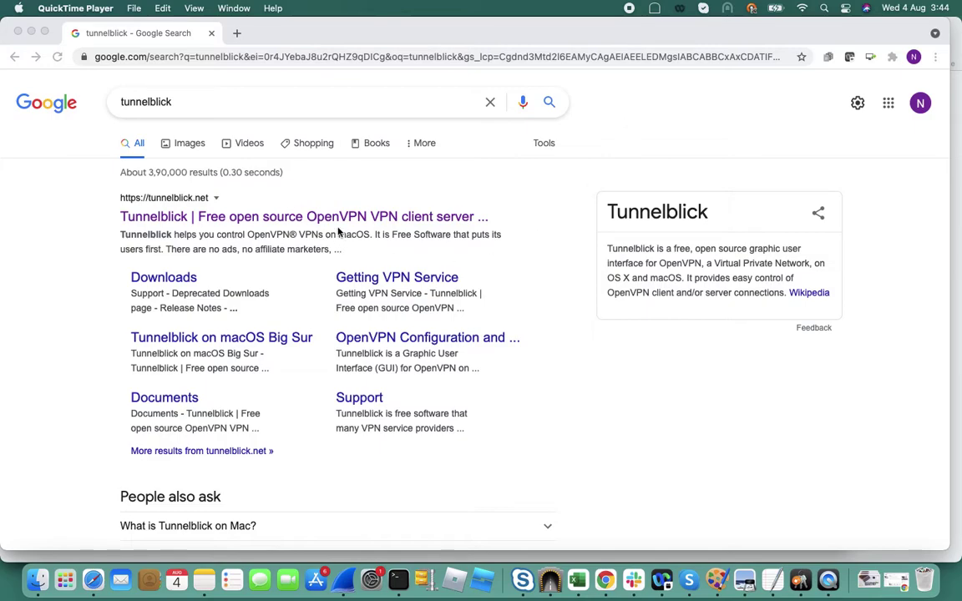
Bring the Chrome window showing the Google results for 'tunnelblick' to the front
left_click(115, 281)
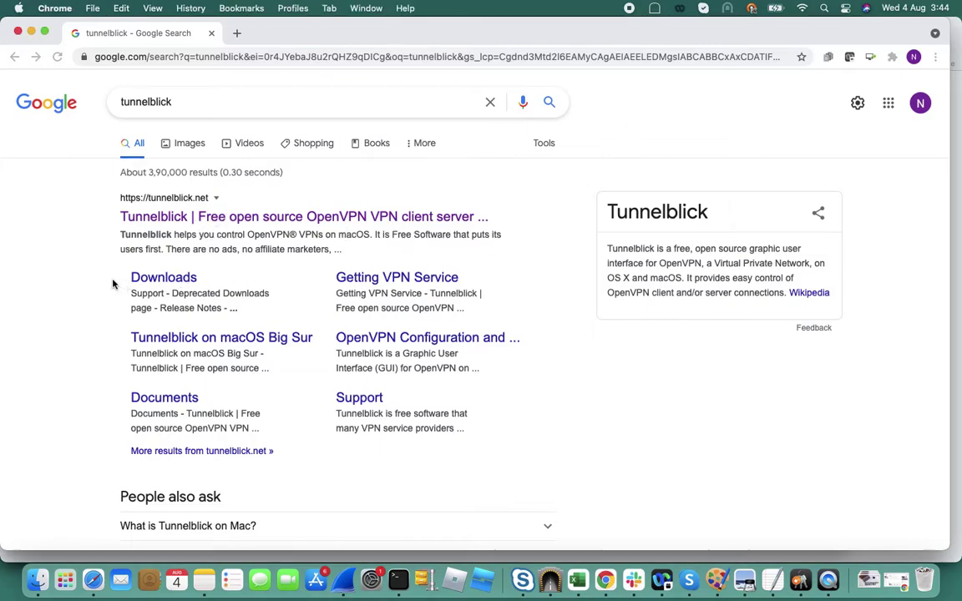
Open the tunnelblick.net Downloads page listing 3.8.6beta05, 3.8.6beta03 and stable 3.8.5a
left_click(176, 285)
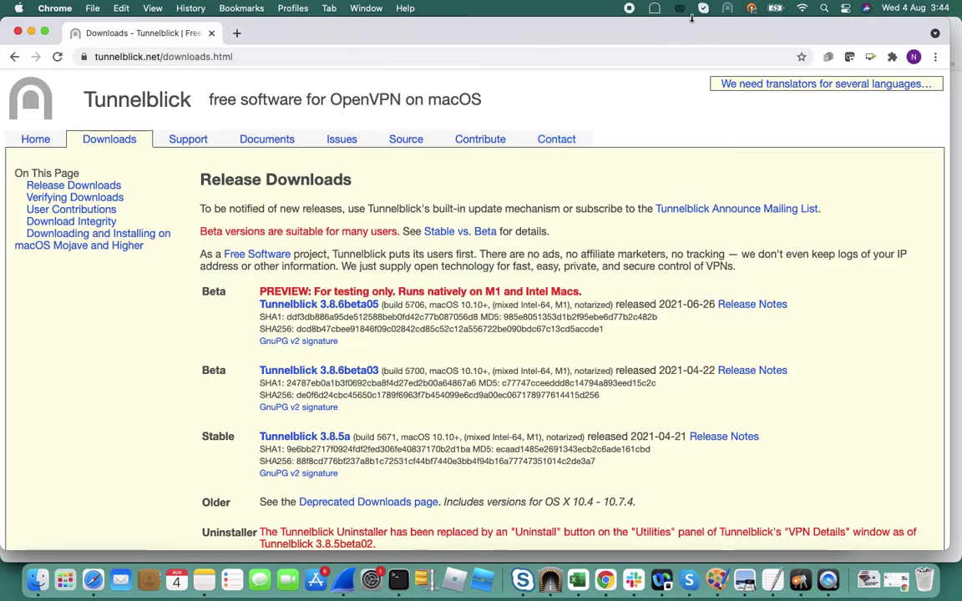
mouse_move(728, 15)
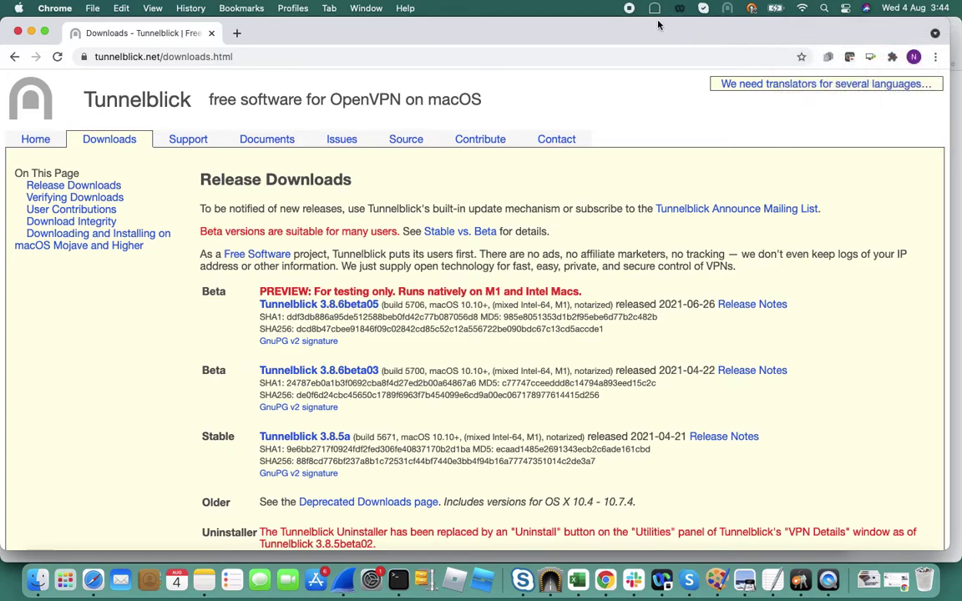
Open VPN Details showing the disconnected Bangalore-Office configuration, and dismiss the Add a Configuration instructions
left_click(728, 10)
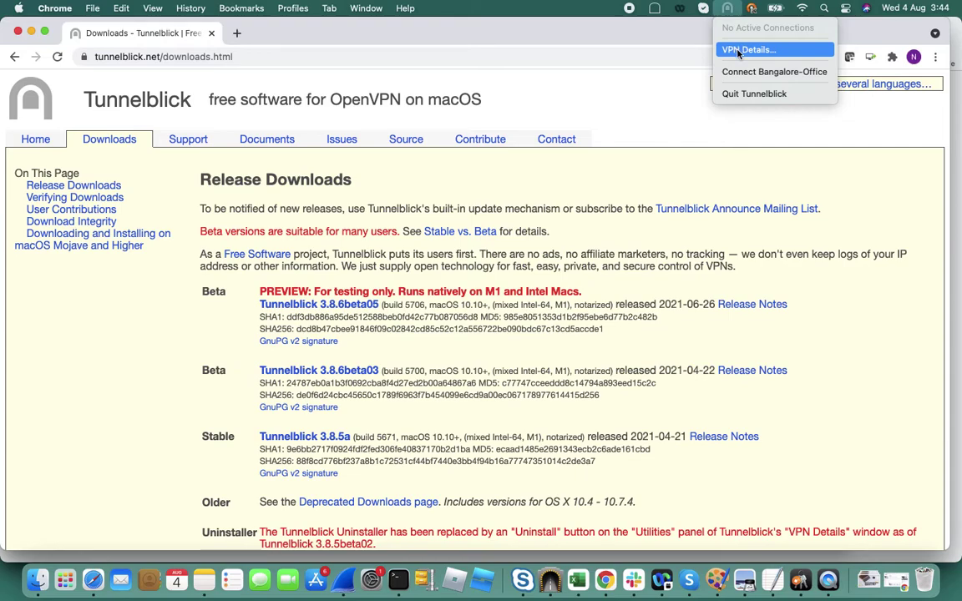
left_click(738, 51)
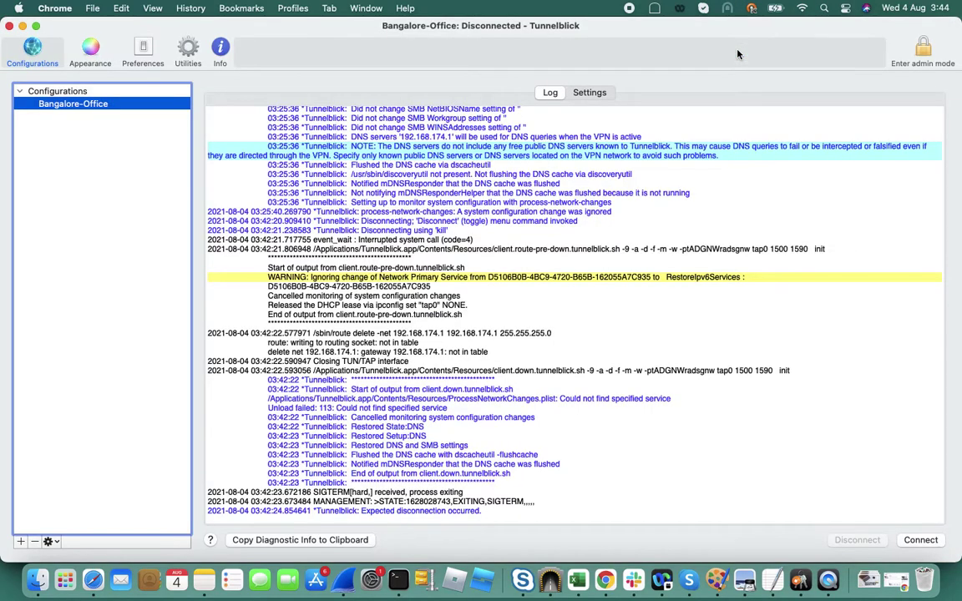
left_click(21, 543)
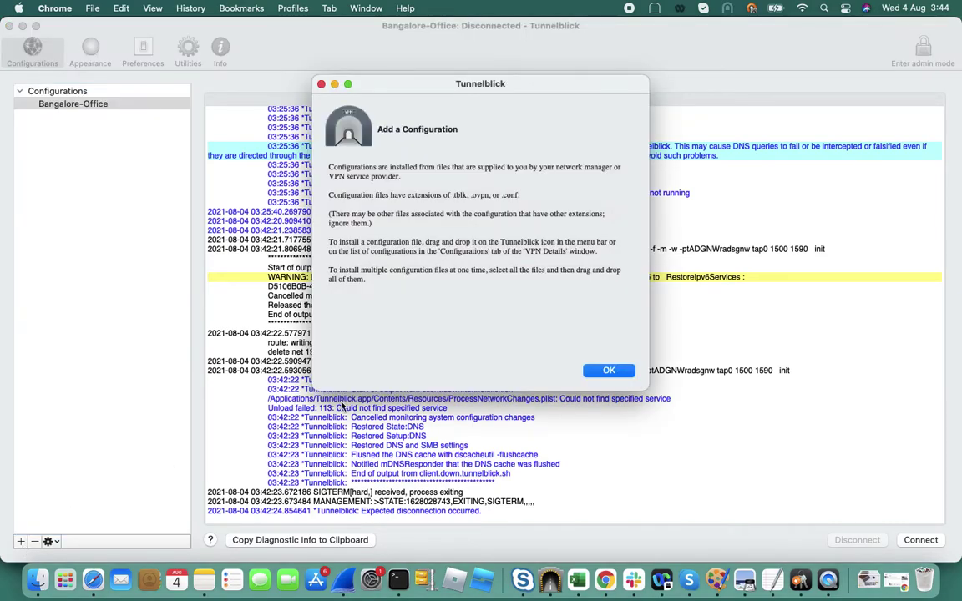
left_click(610, 372)
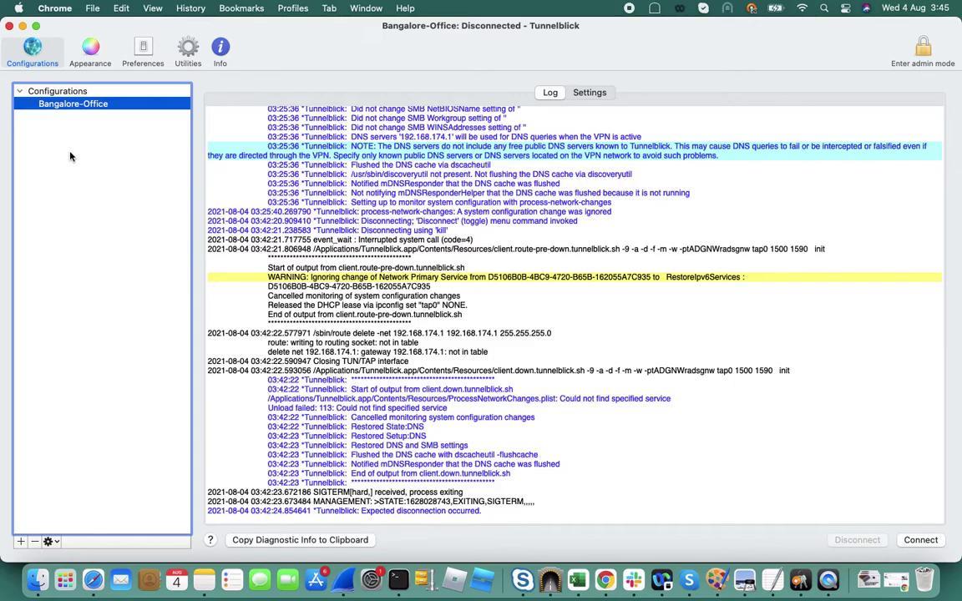
left_click(728, 10)
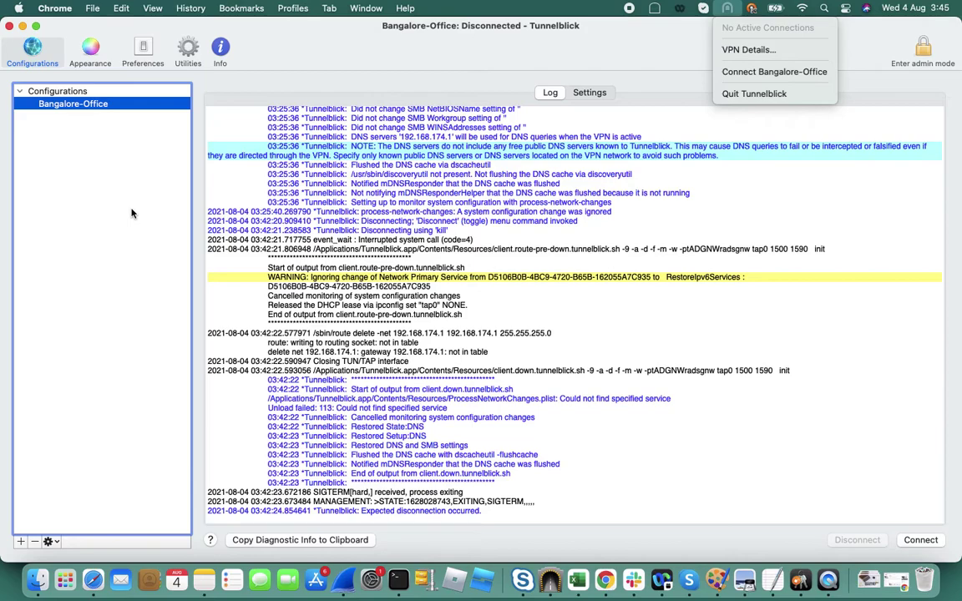
Connect Bangalore-Office and dismiss the DNS warning, leaving DNS set to 192.168.174.1
left_click(741, 73)
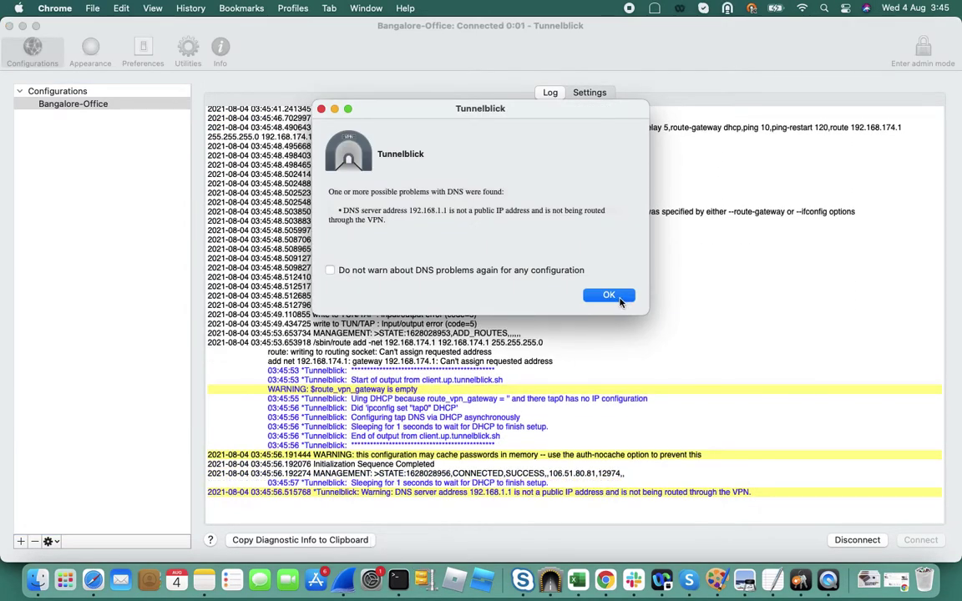
left_click(618, 298)
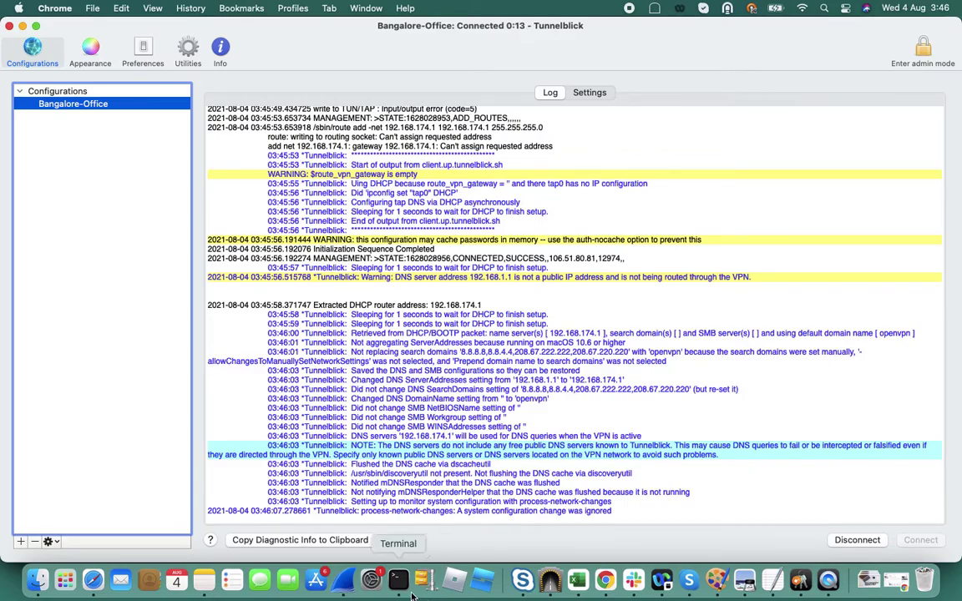
In Terminal, stop the tap0 capture and confirm with ifconfig that tap0 is up at 192.168.174.64
left_click(410, 591)
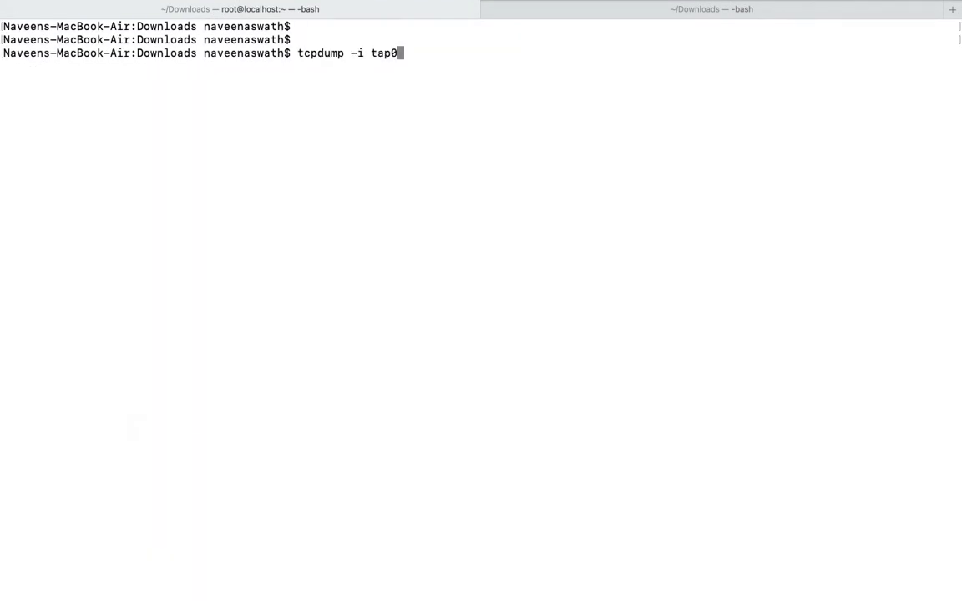
key("Return")
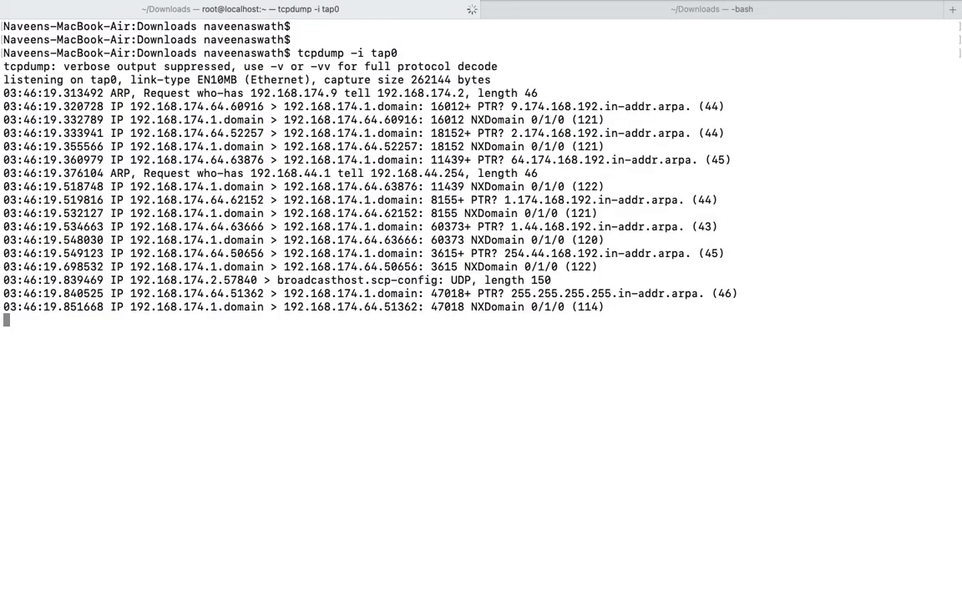
key("ctrl+z")
key("Up")
key("Up")
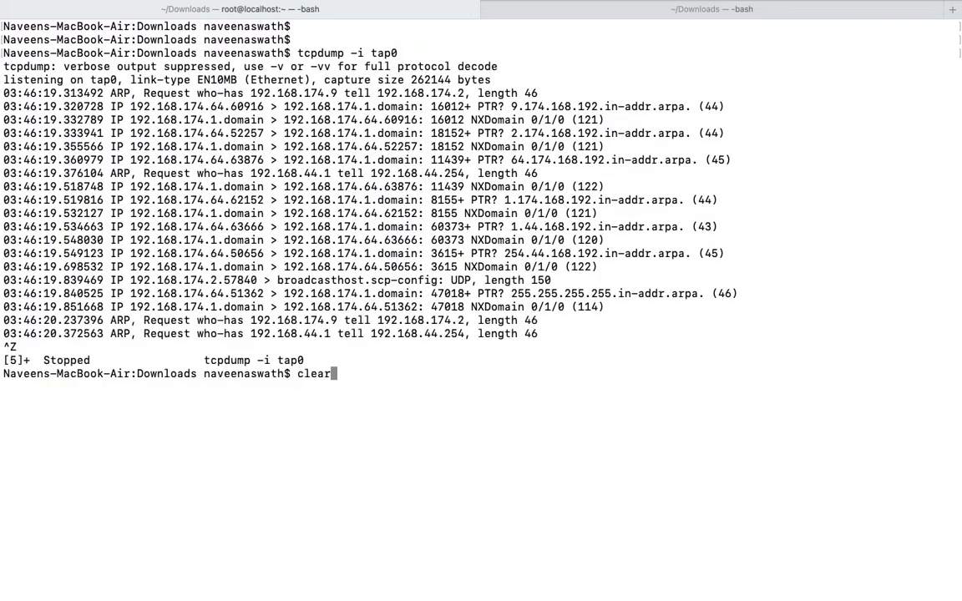
key("Down")
key("Up")
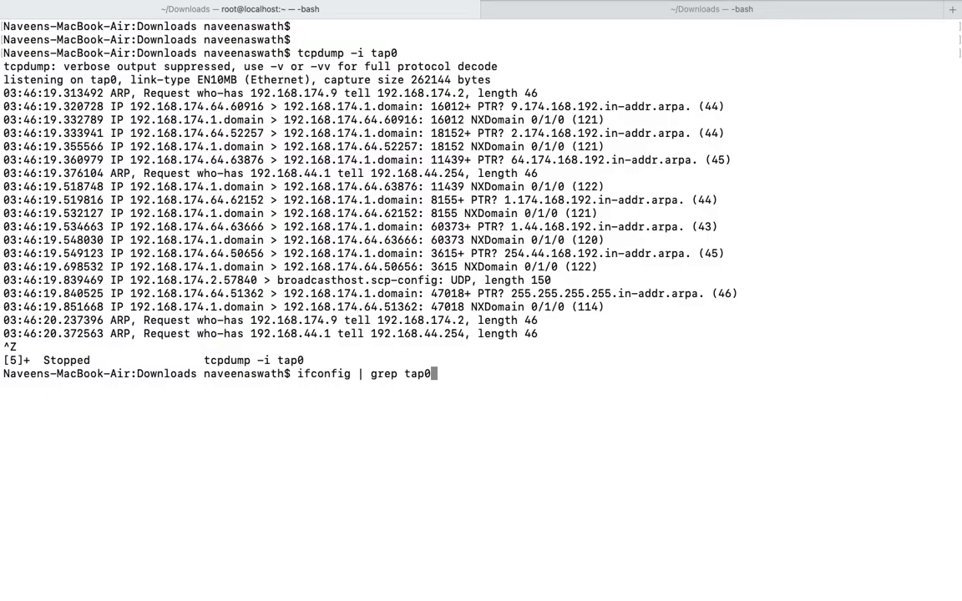
key("Return")
key("Return")
key("Return")
key("Return")
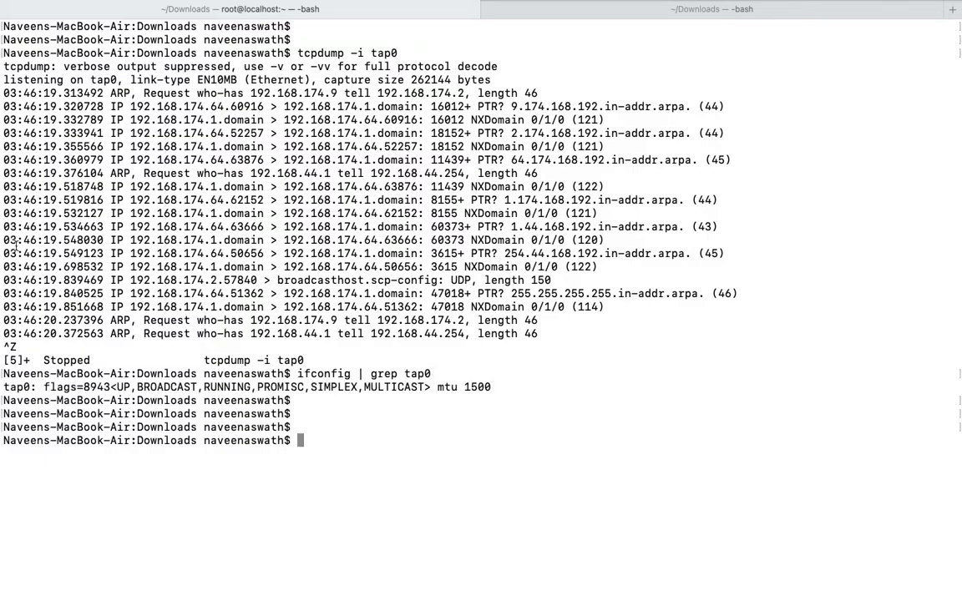
type("ifconfig")
key("Return")
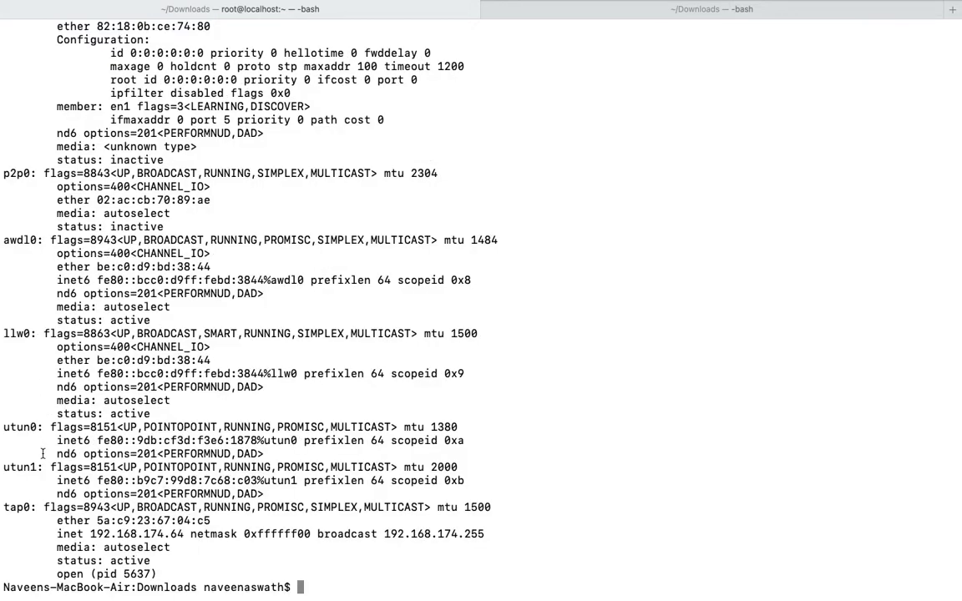
left_click_drag(4, 507, 178, 576)
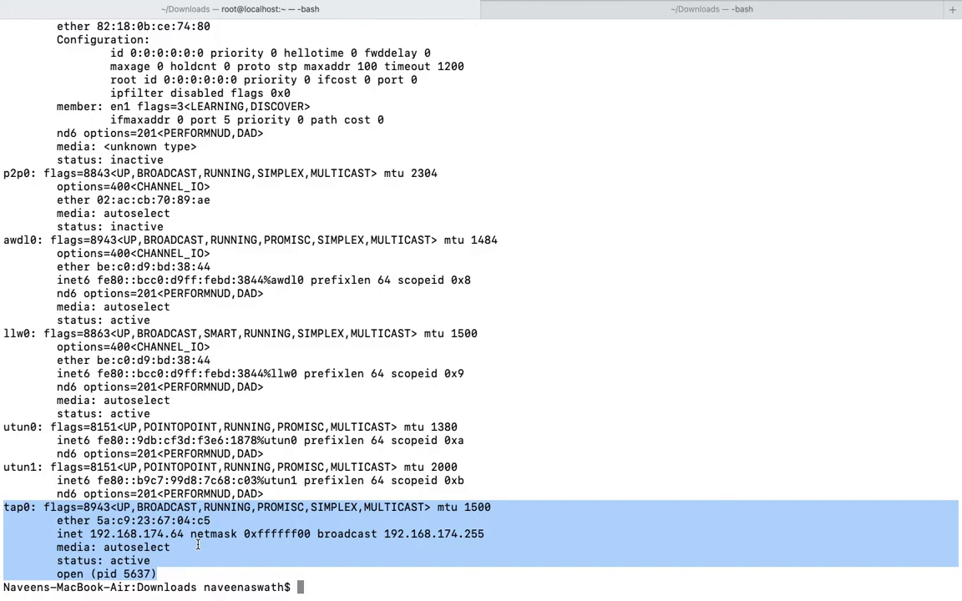
Run 'tcpdump -i tap0' to capture live tunnel traffic, then return to Chrome
key("Return")
key("Return")
key("Return")
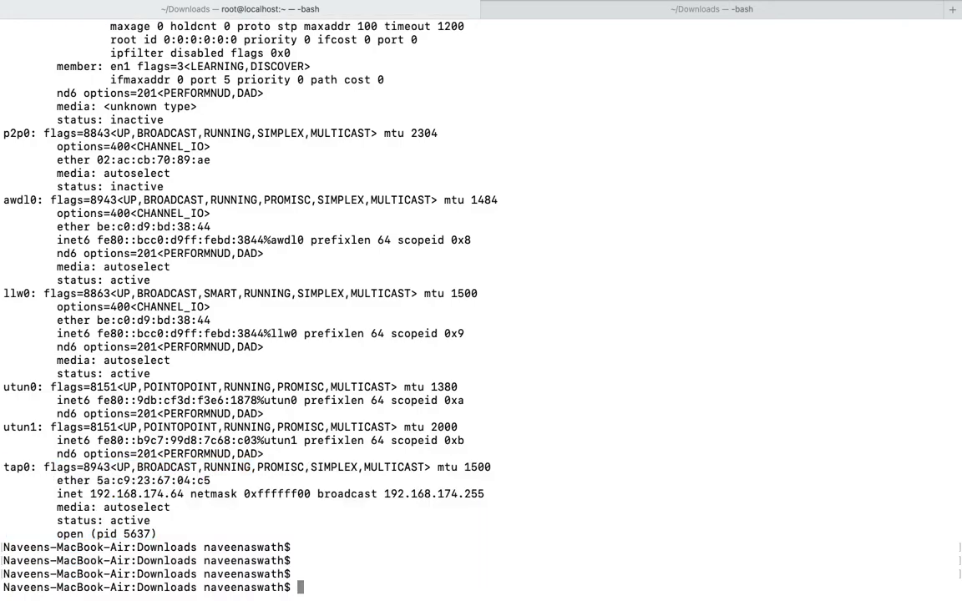
type("tcpdump -i tap0")
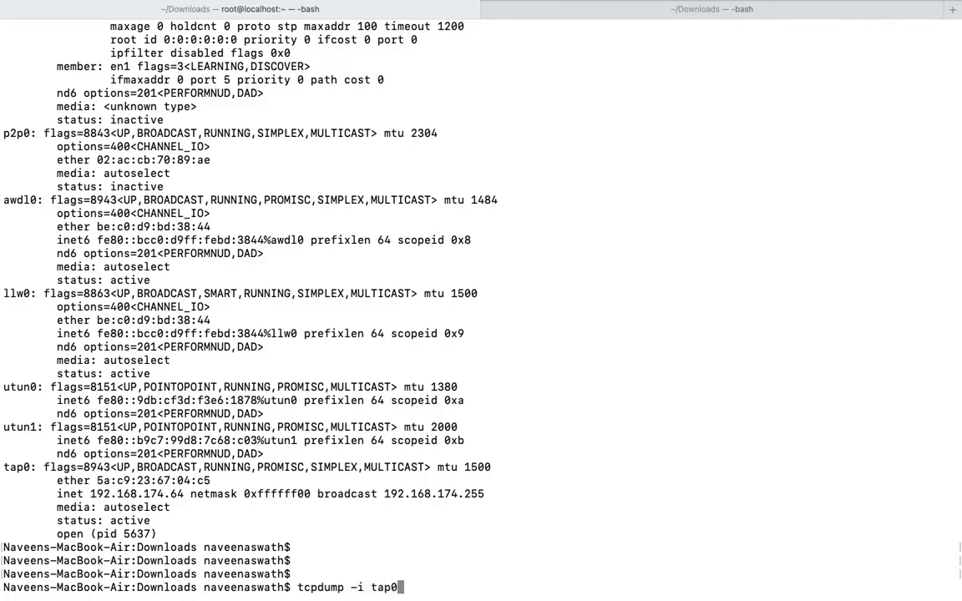
key("Return")
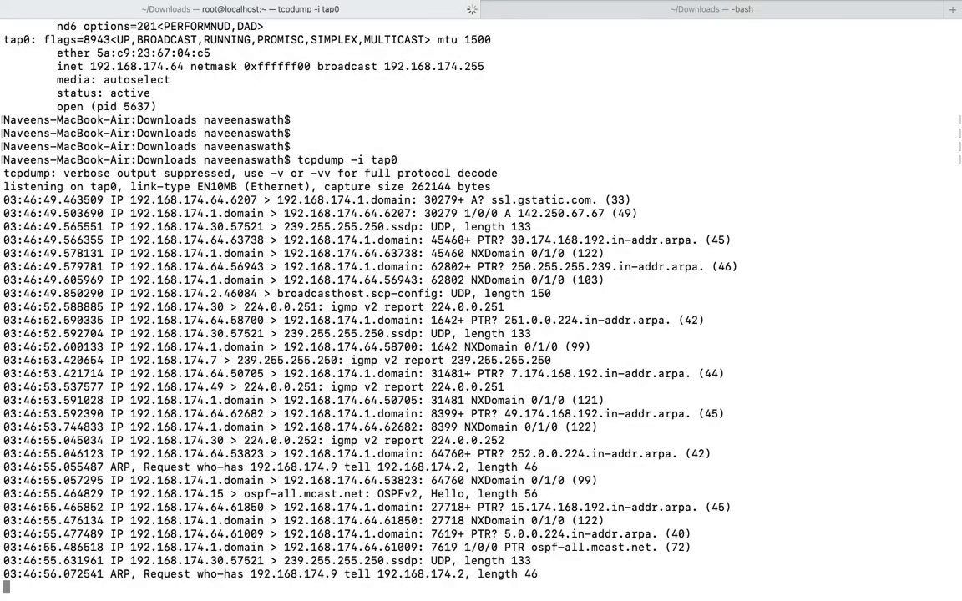
key("super+Tab")
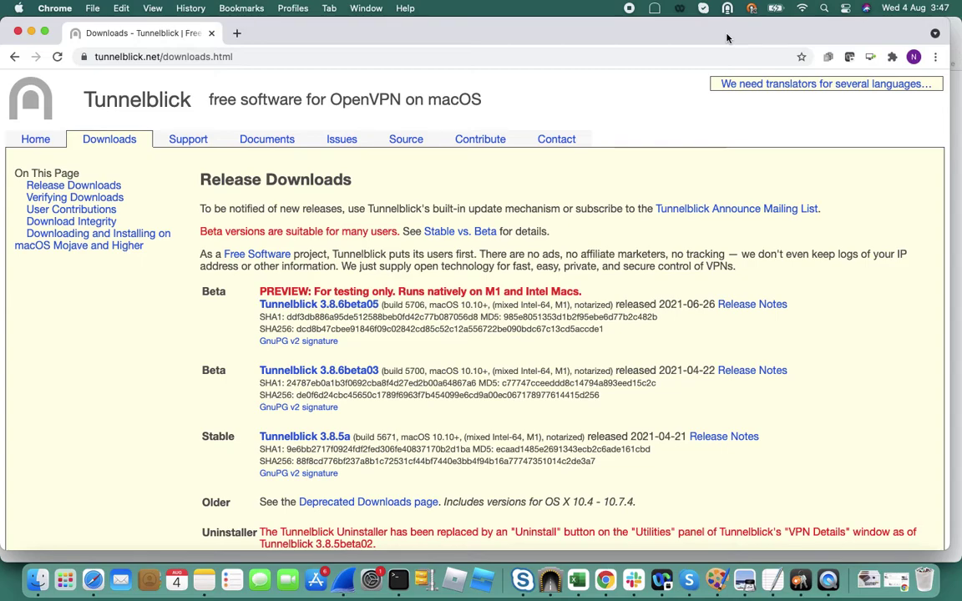
left_click(655, 10)
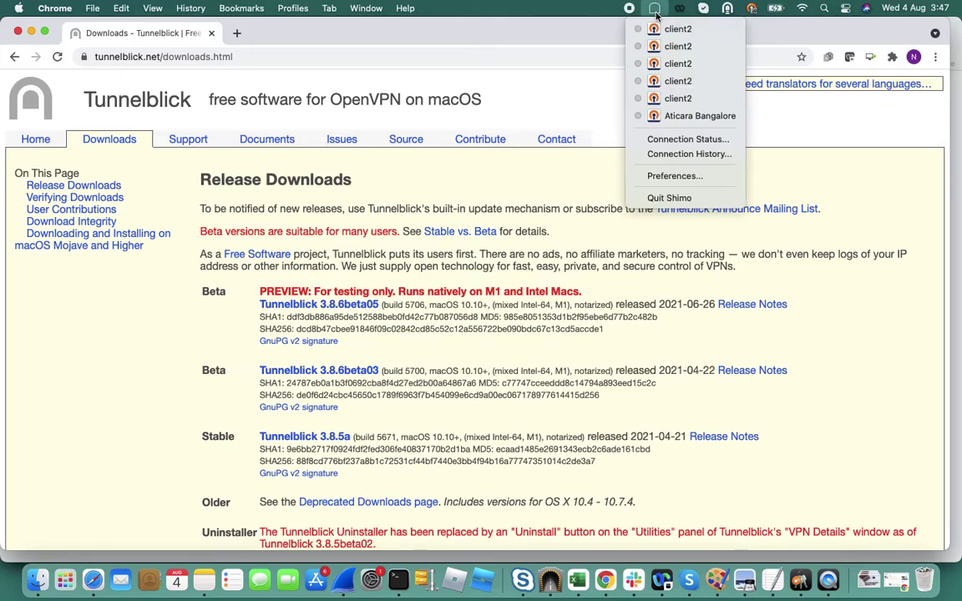
left_click(587, 49)
left_click(586, 49)
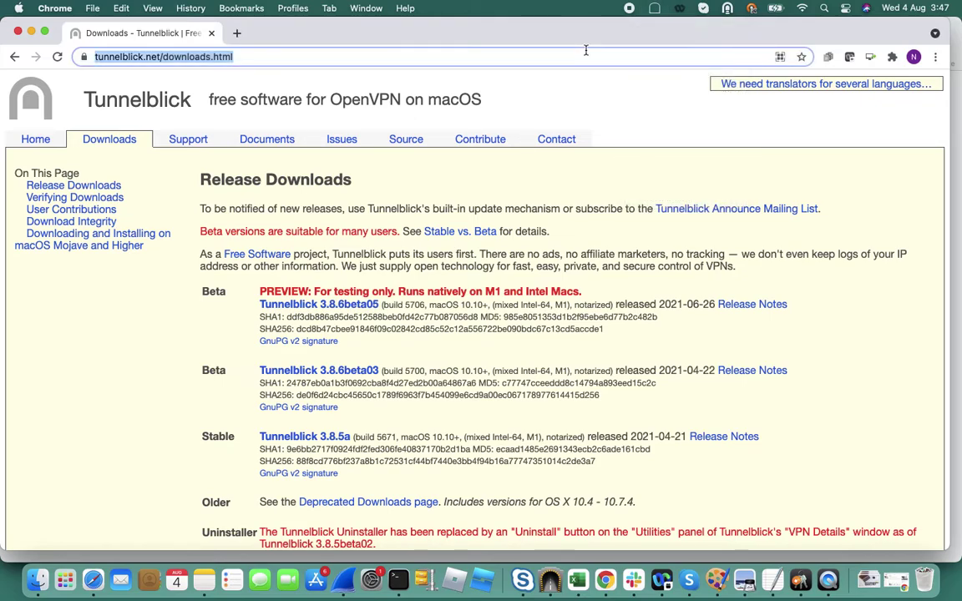